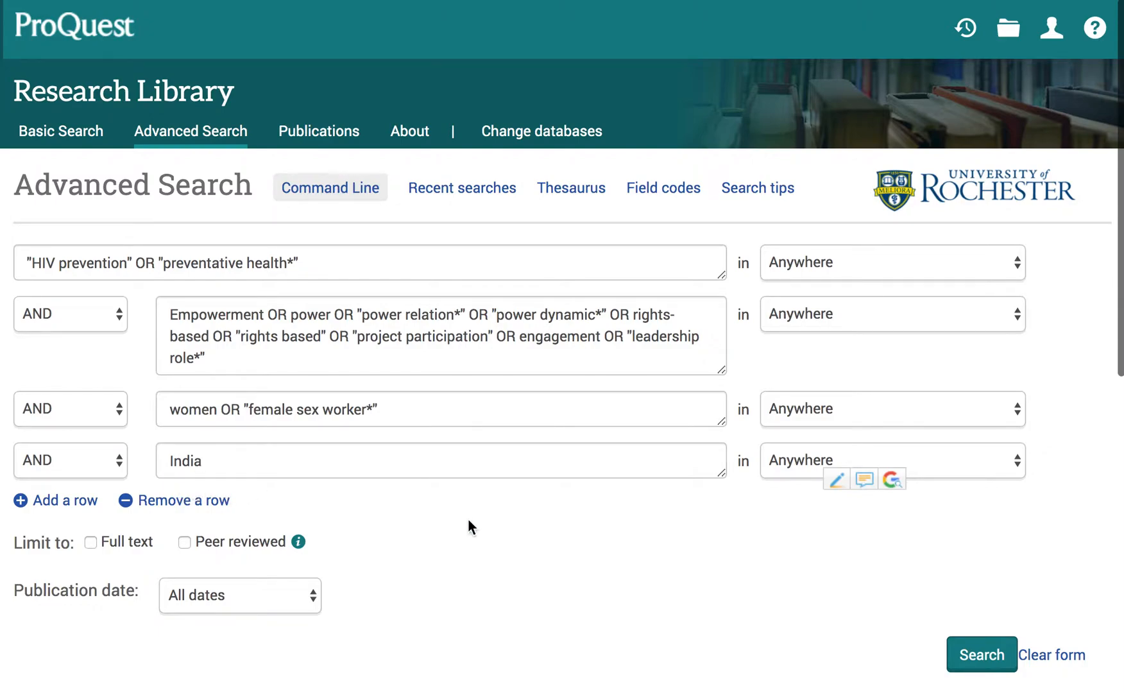
Run the advanced search with the entered HIV prevention, empowerment, women and India terms, and limit the results to Scholarly Journals.
click(987, 657)
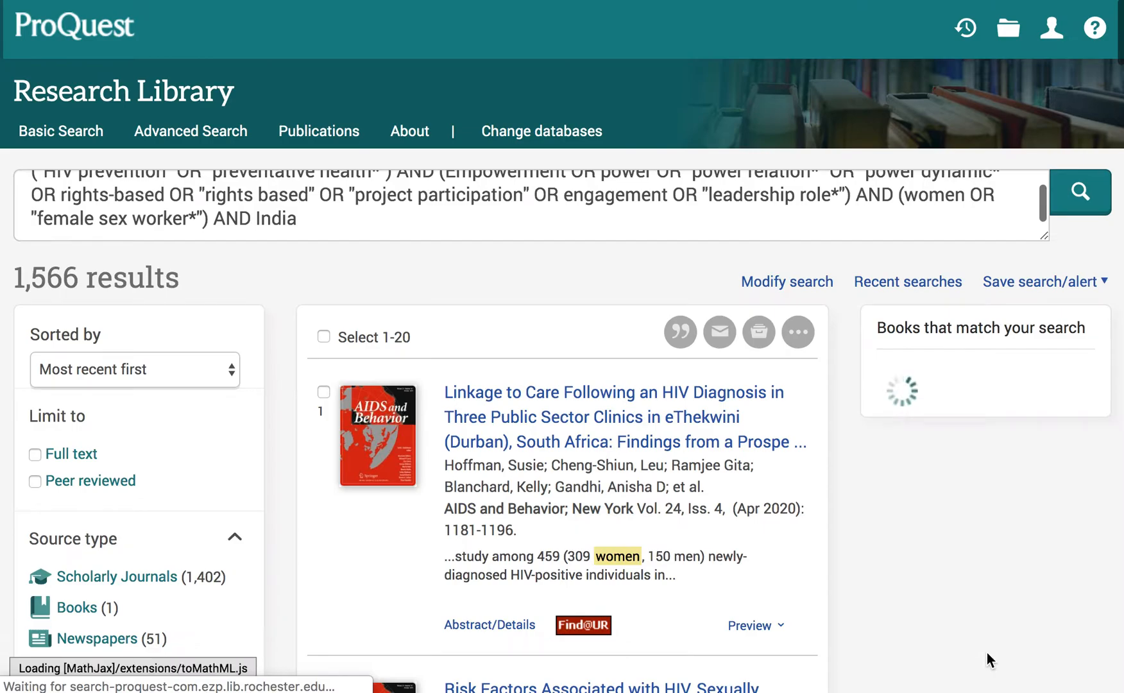
scroll(698, 672, down, 2)
scroll(698, 672, down, 1)
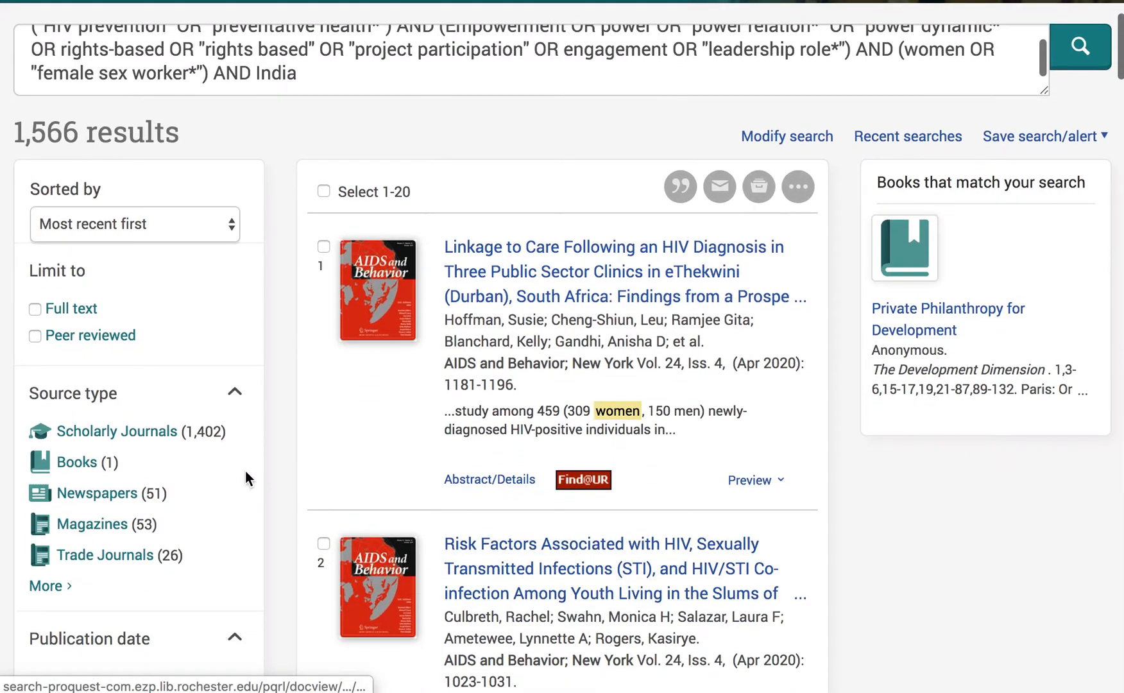
click(147, 436)
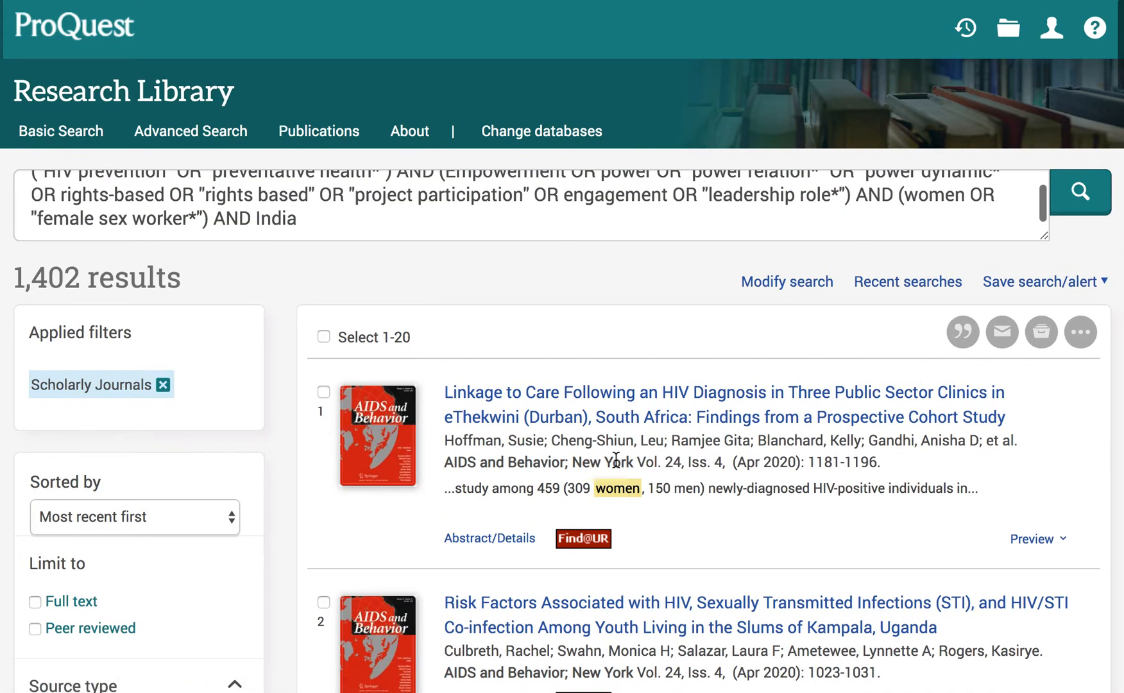
scroll(616, 459, down, 4)
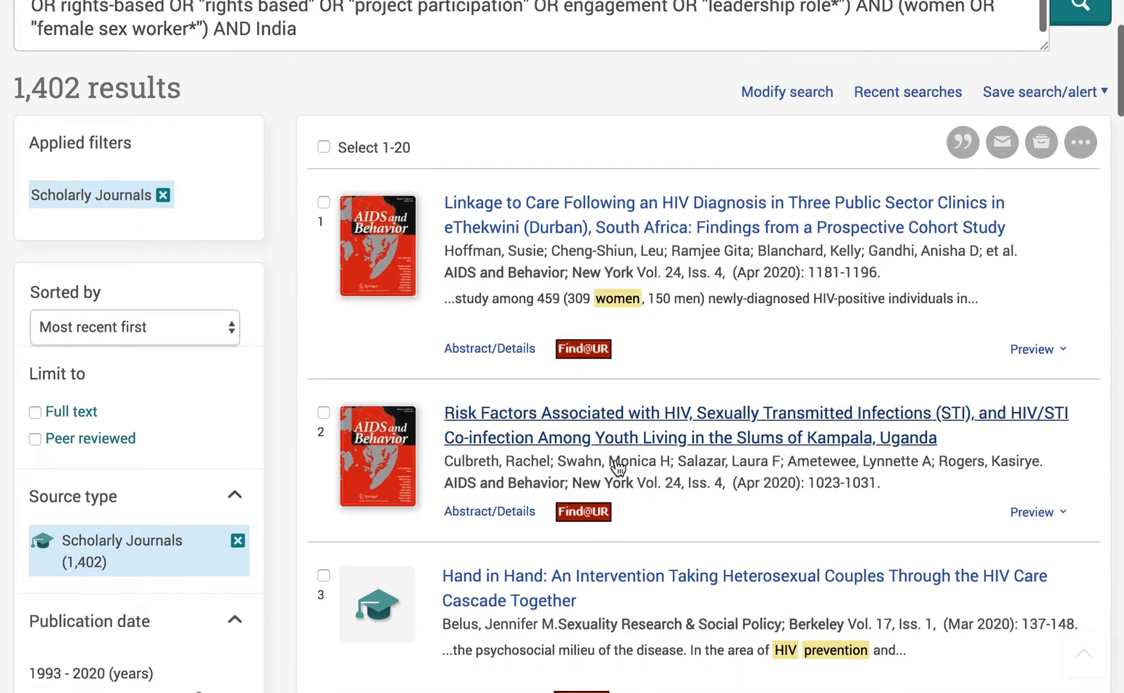
scroll(616, 459, up, 3)
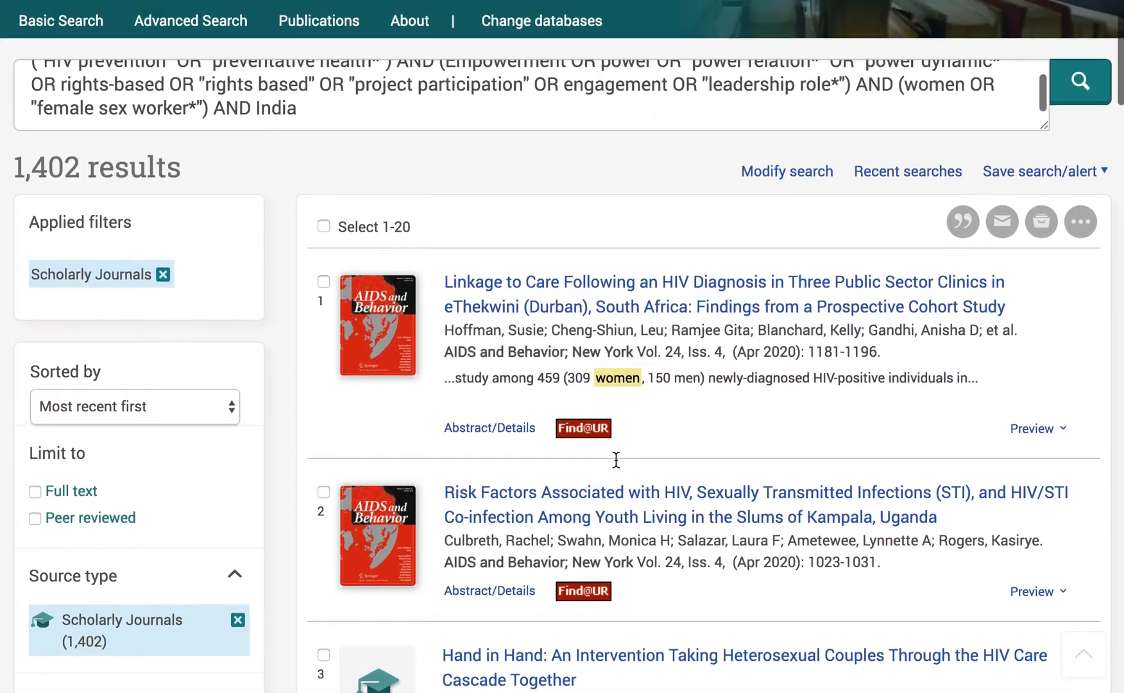
scroll(615, 458, up, 2)
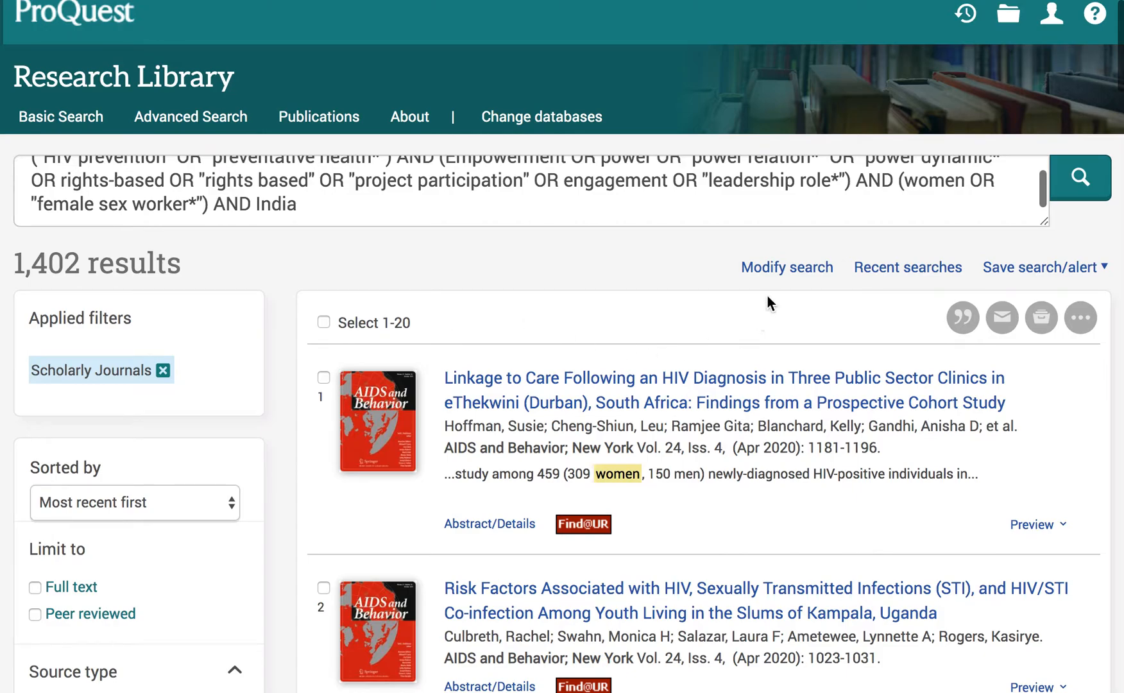
Modify the search so the empowerment and power terms are looked up in All subjects & indexing — SU, and rerun it.
click(791, 269)
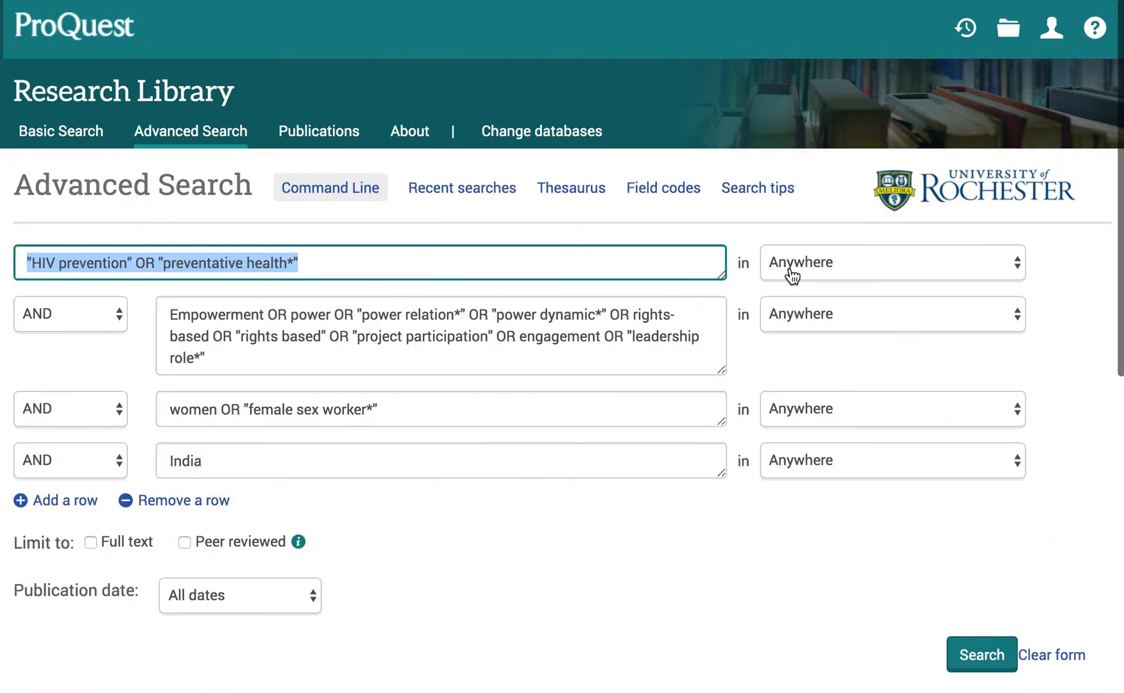
click(809, 320)
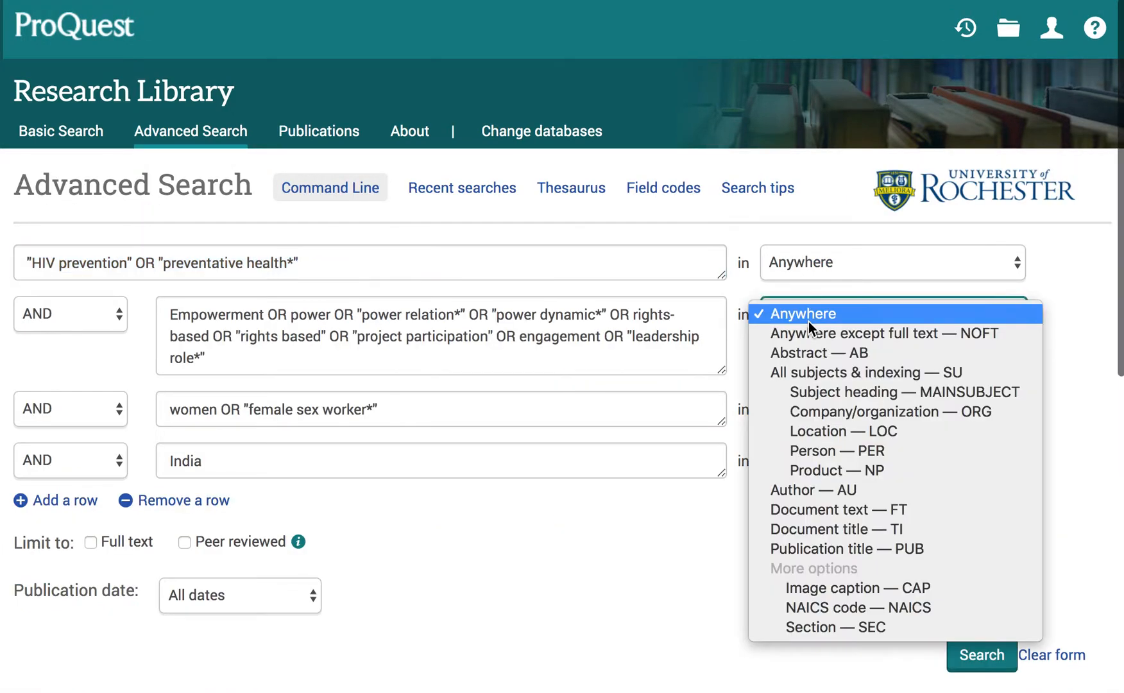
click(813, 374)
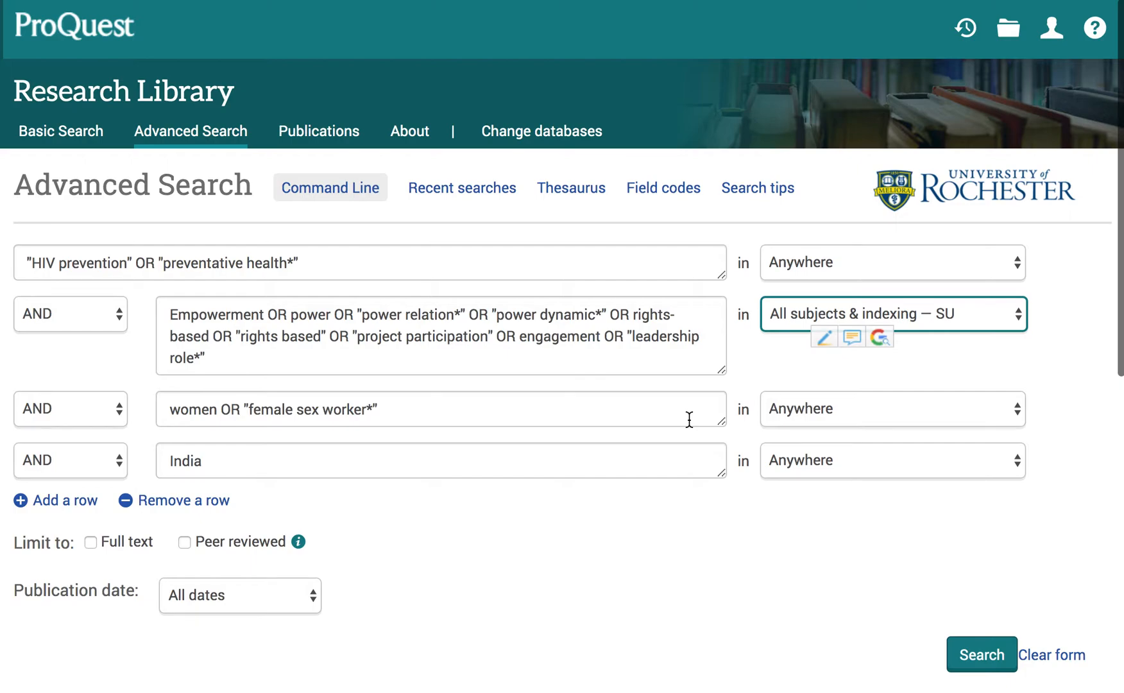
click(981, 655)
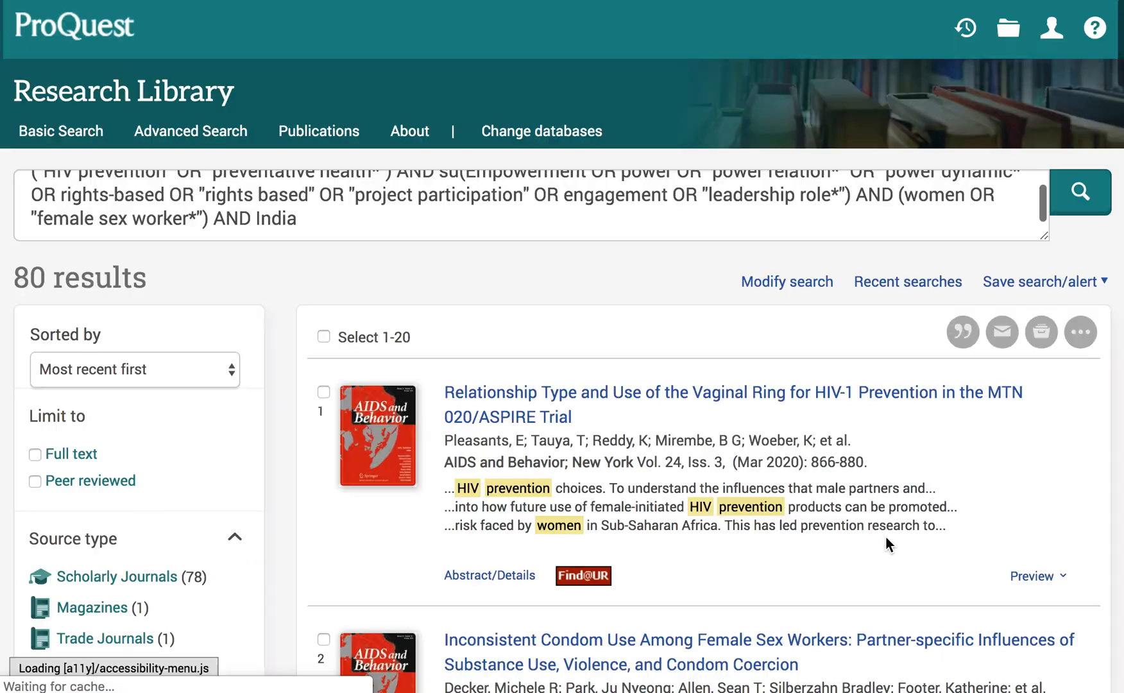
Preview the first result, on the vaginal ring for HIV-1 prevention, and examine its abstract and subject terms.
scroll(885, 538, down, 3)
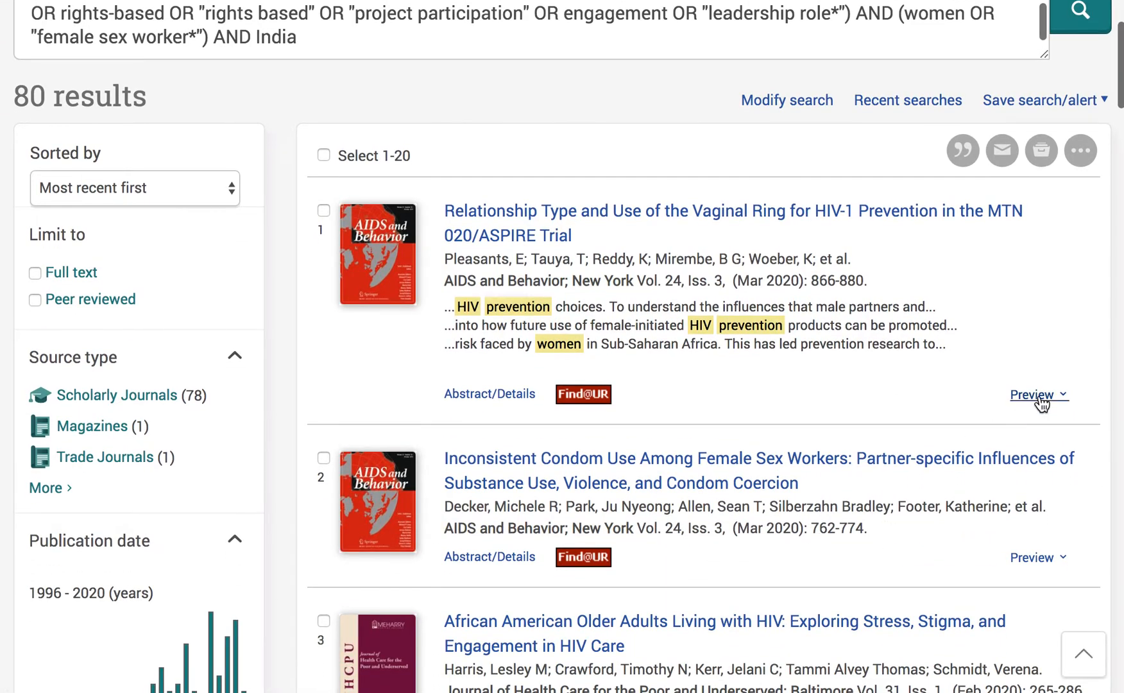
click(1038, 396)
scroll(858, 472, down, 5)
scroll(858, 474, down, 3)
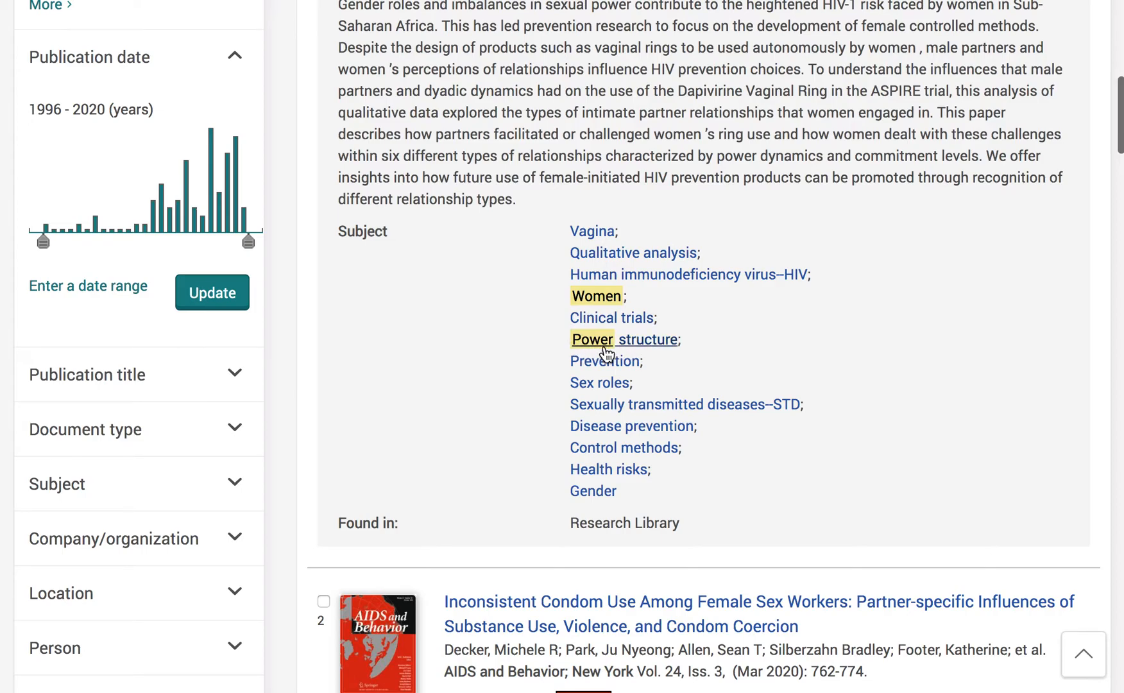
scroll(716, 350, up, 1)
scroll(716, 348, up, 10)
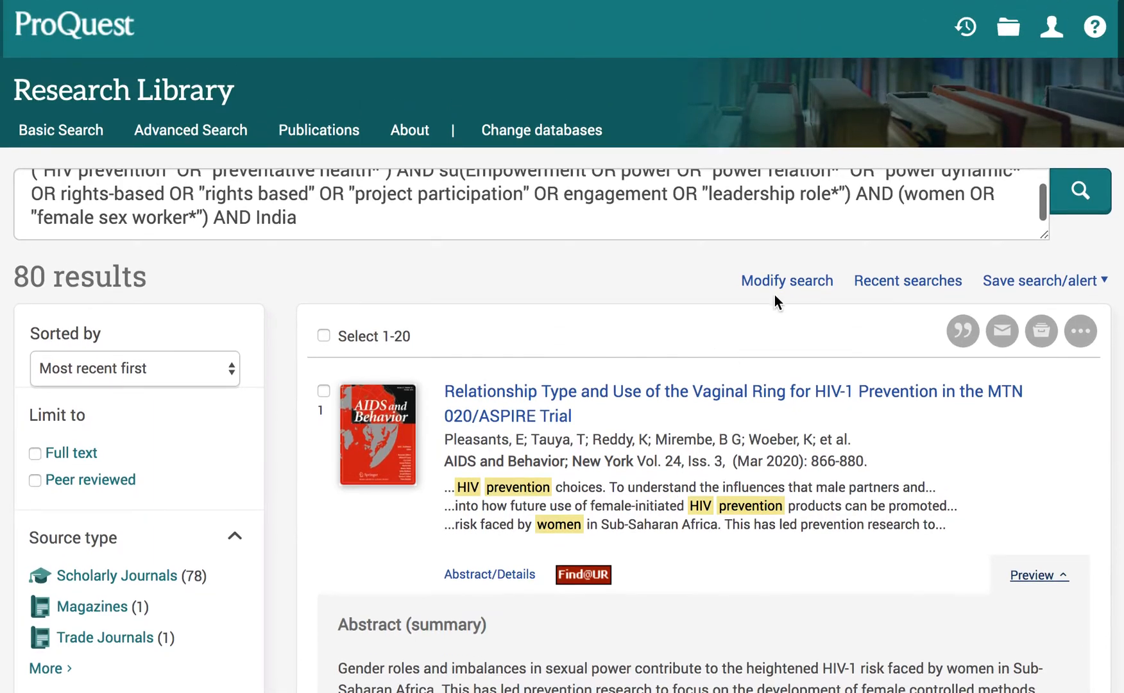
Modify the search to look up both the empowerment terms and India in Abstract — AB, and rerun it.
click(776, 283)
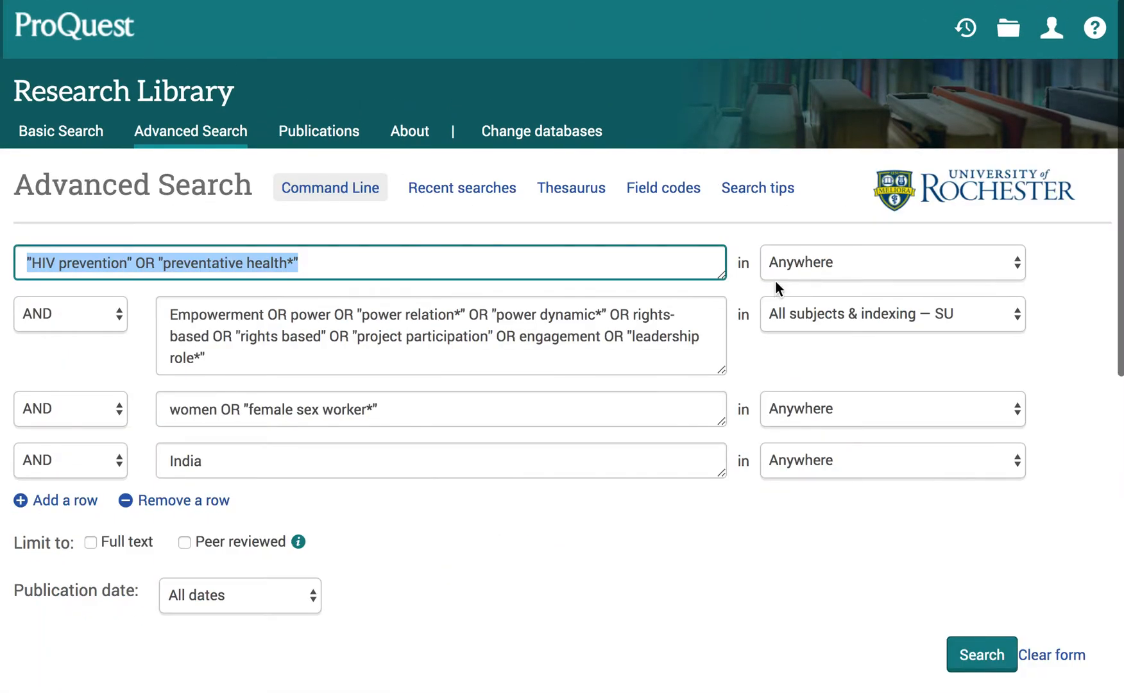
click(803, 314)
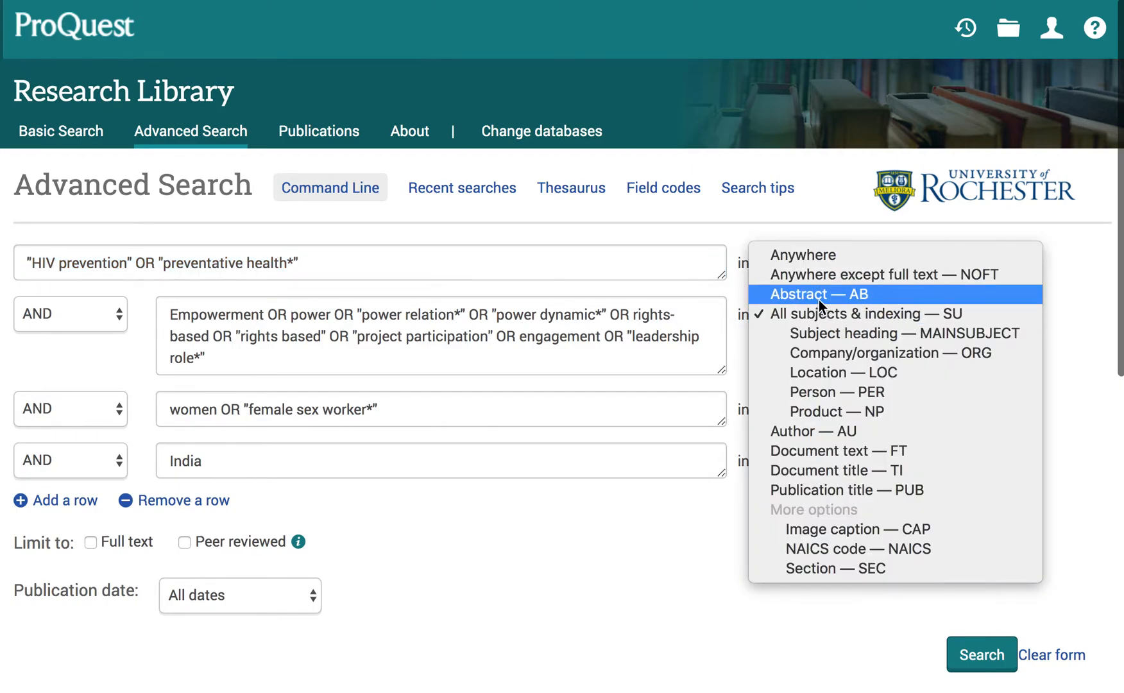
click(819, 295)
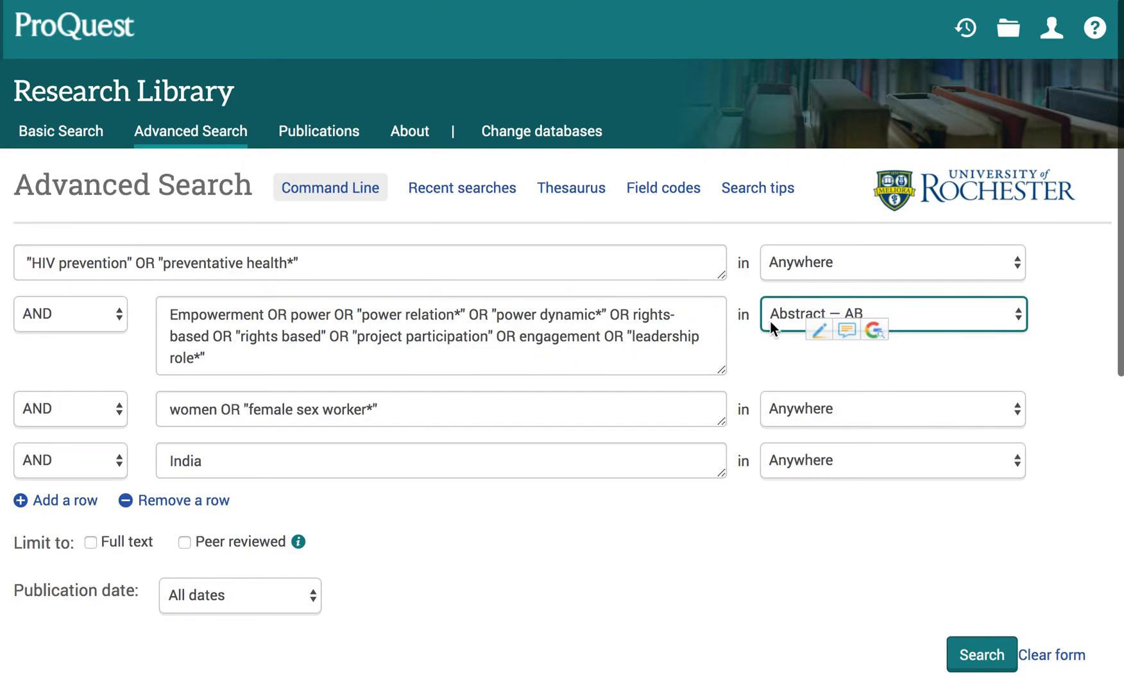
click(764, 368)
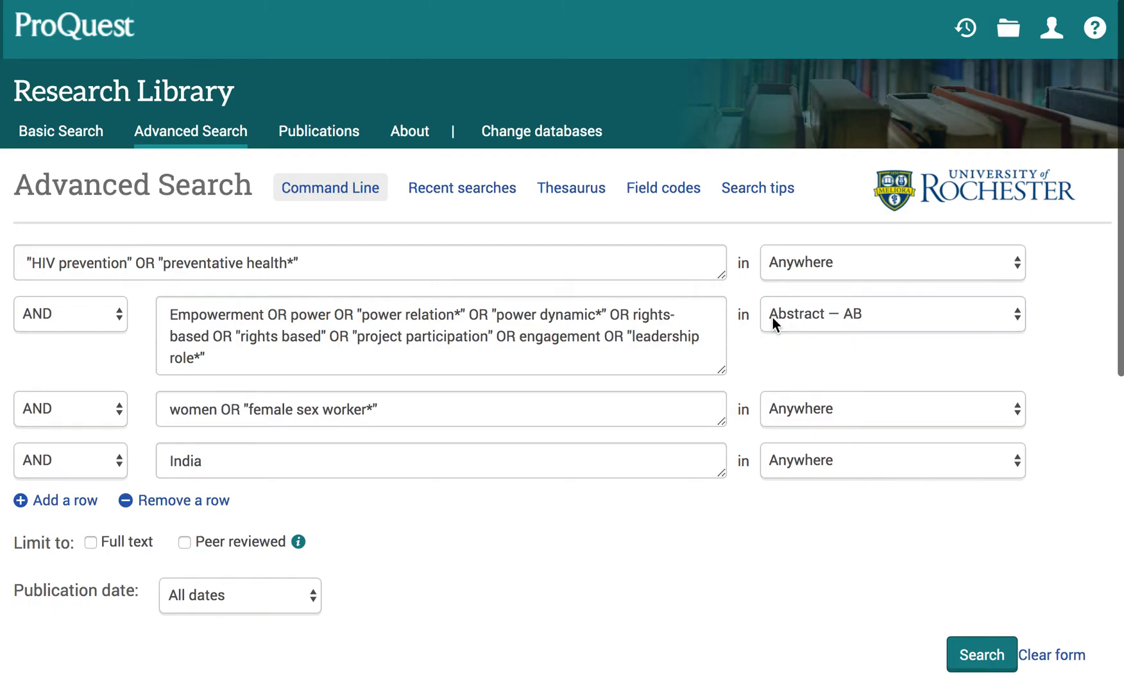
click(793, 461)
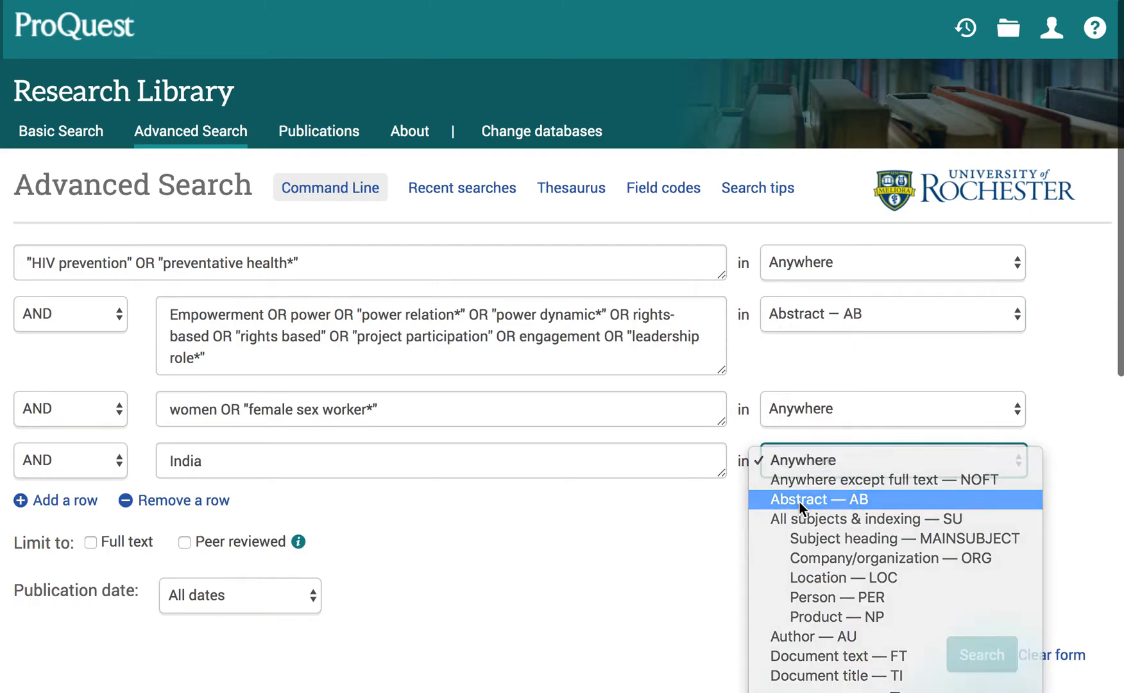
click(799, 499)
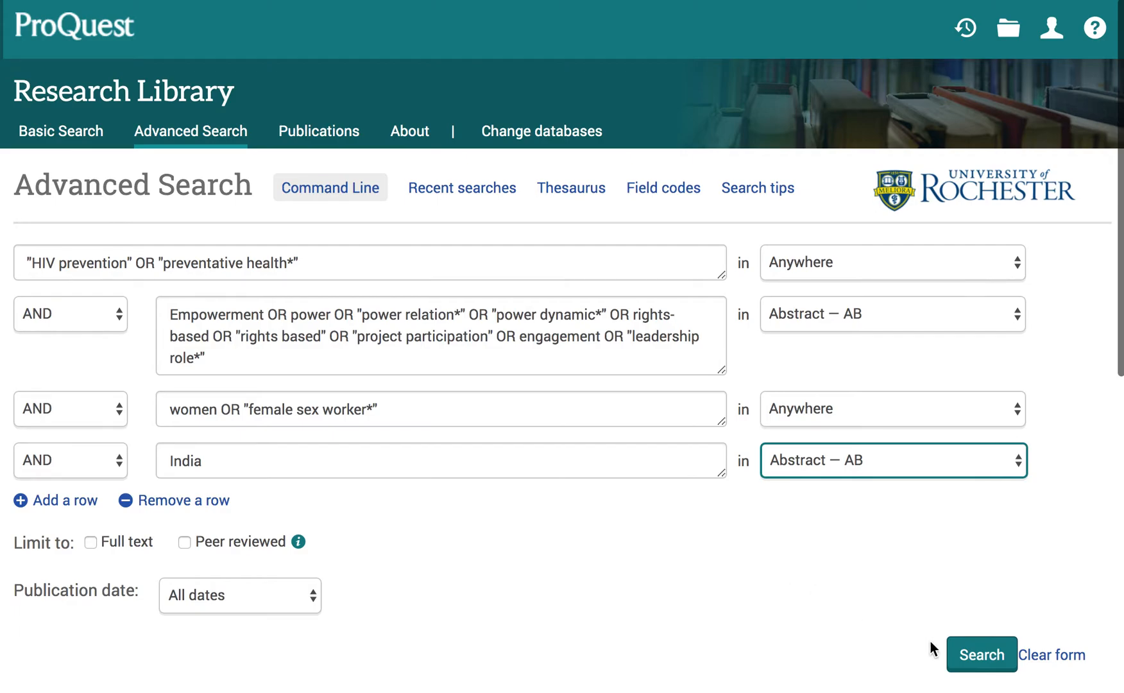
click(981, 654)
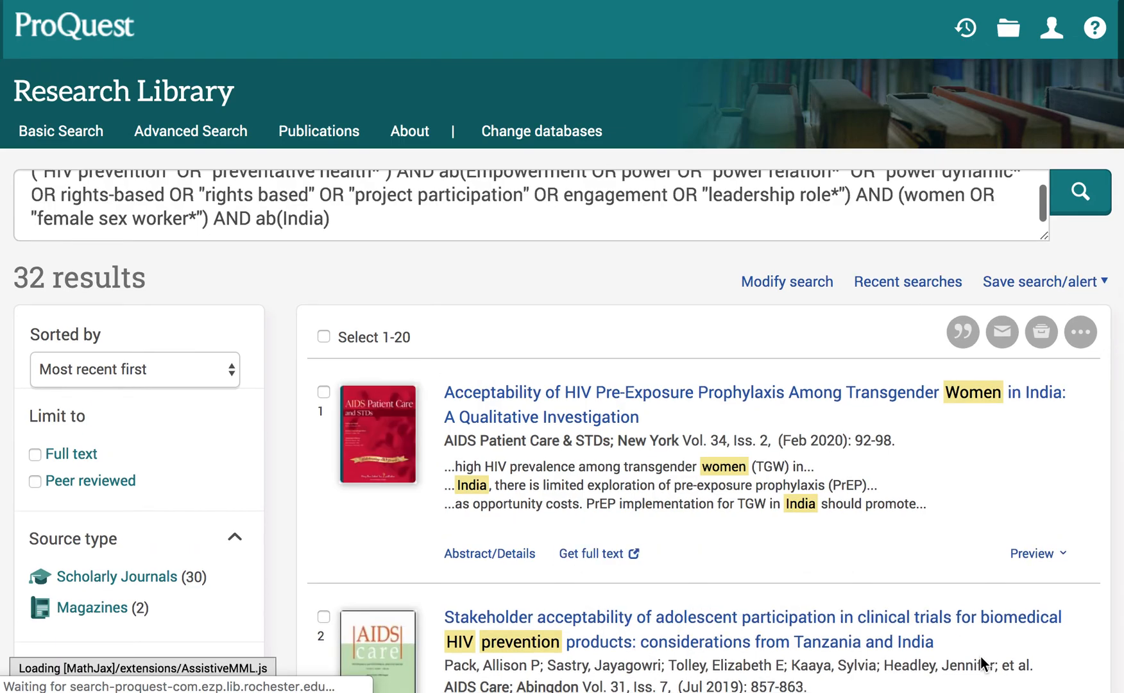
Preview the "Agency-Based Empowerment Interventions" result and examine its abstract and subject terms for relevance to the search.
scroll(910, 496, down, 3)
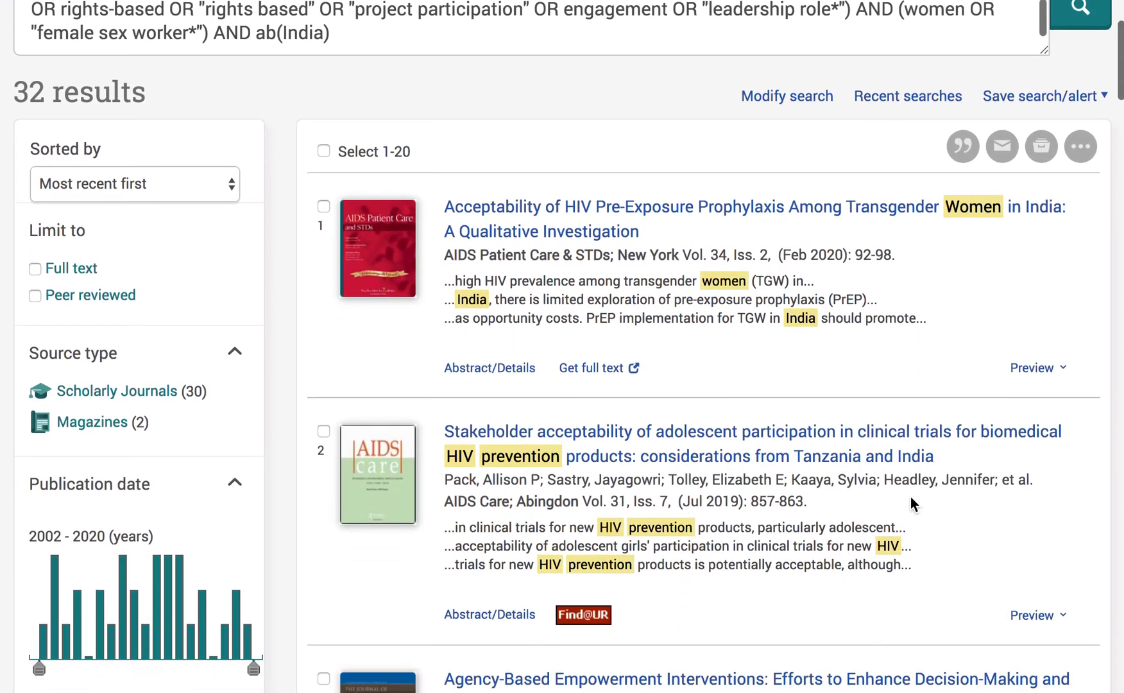
scroll(911, 503, down, 4)
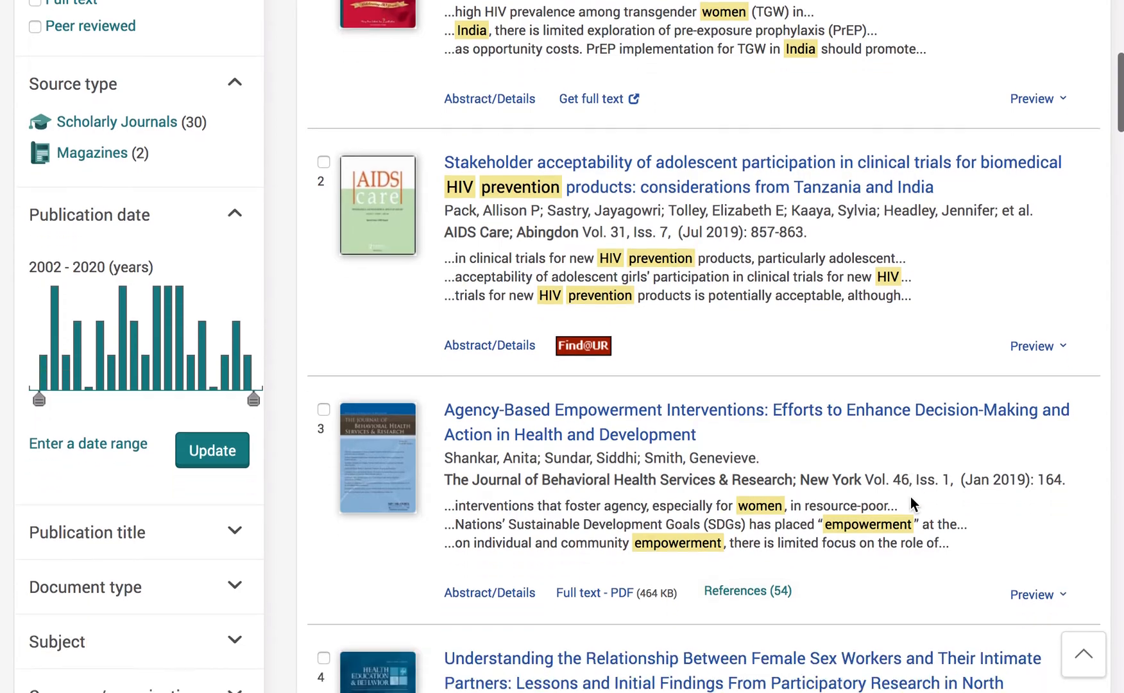
scroll(910, 496, down, 2)
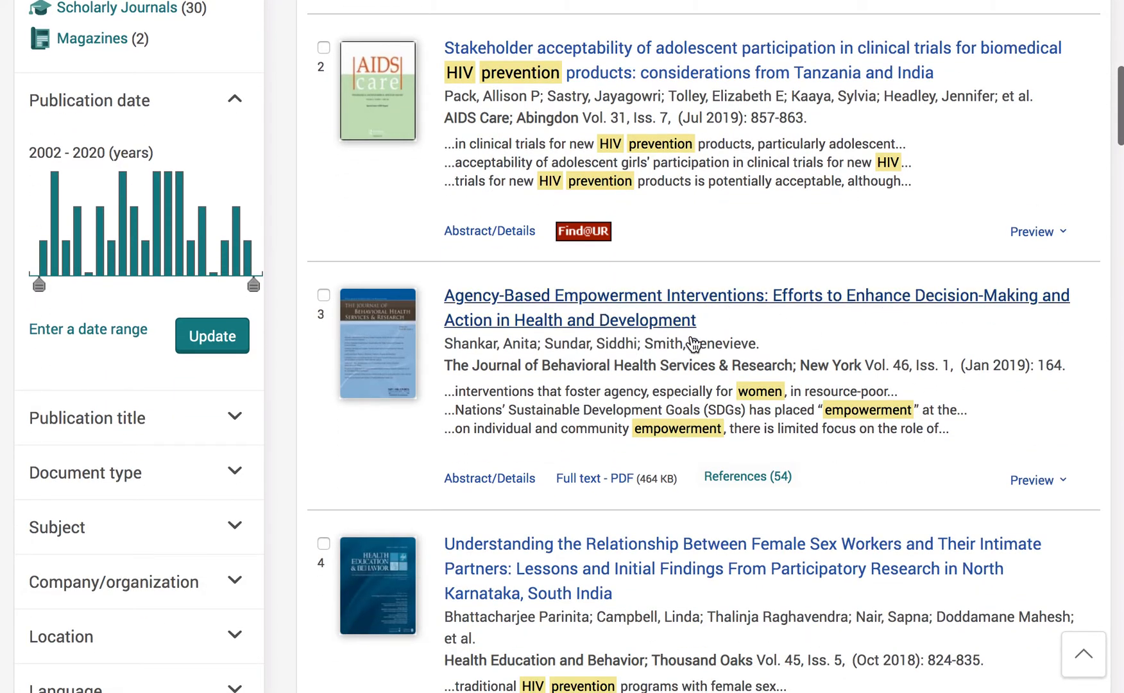
click(1030, 483)
scroll(1030, 482, down, 4)
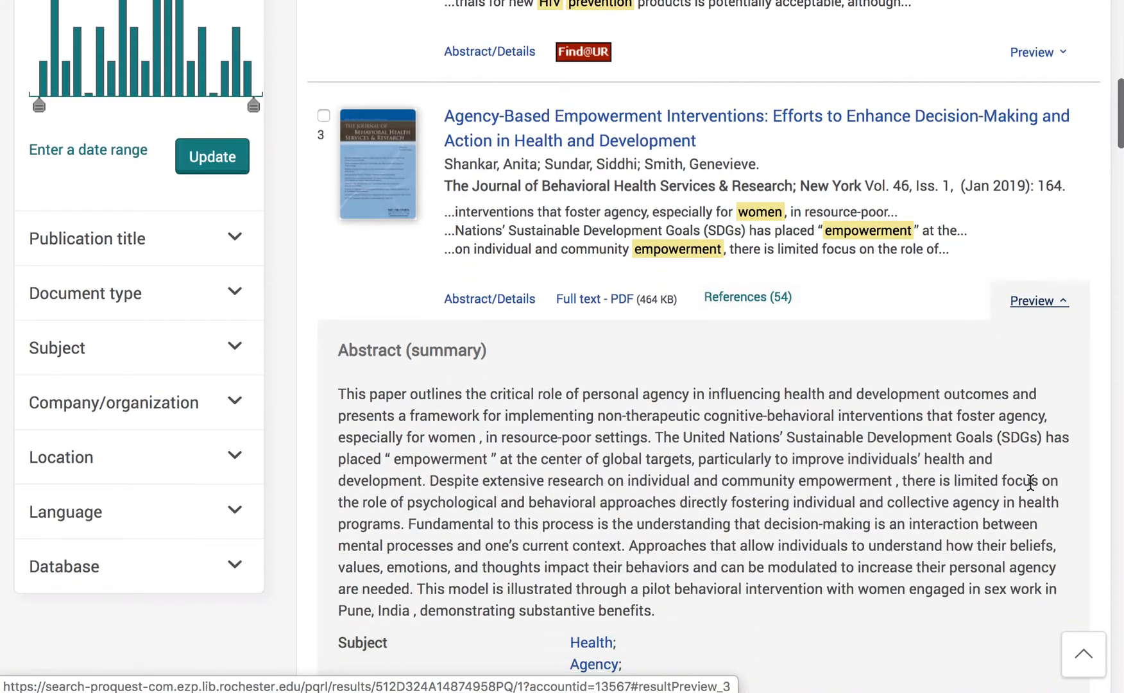
scroll(1030, 481, down, 1)
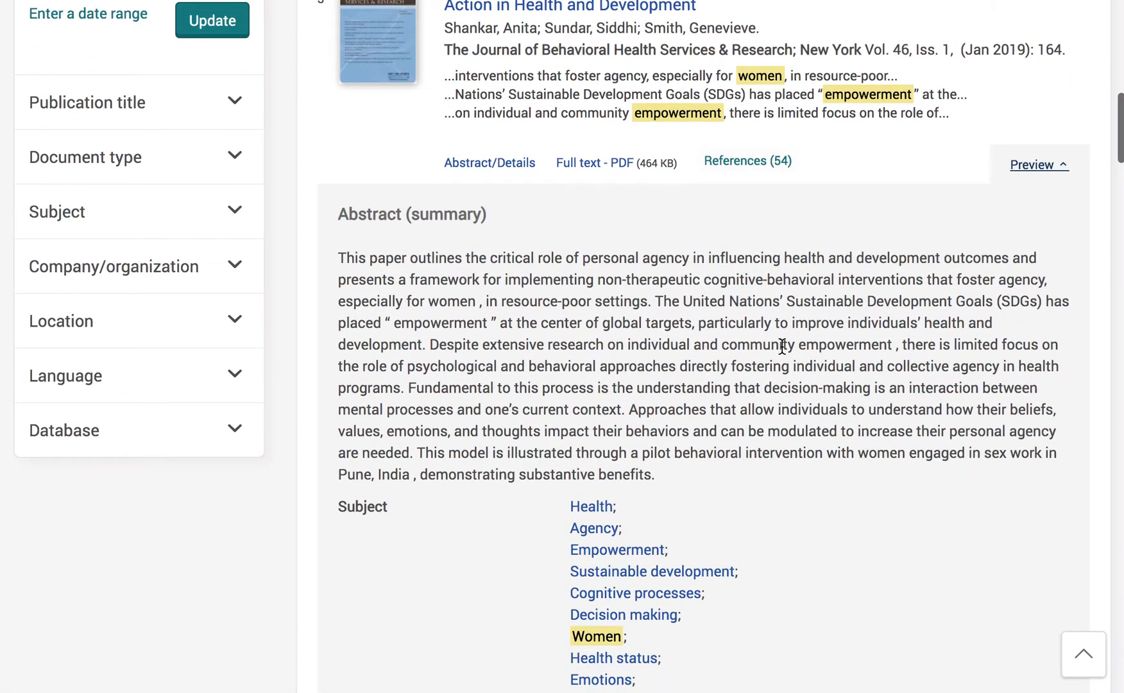
scroll(863, 440, down, 1)
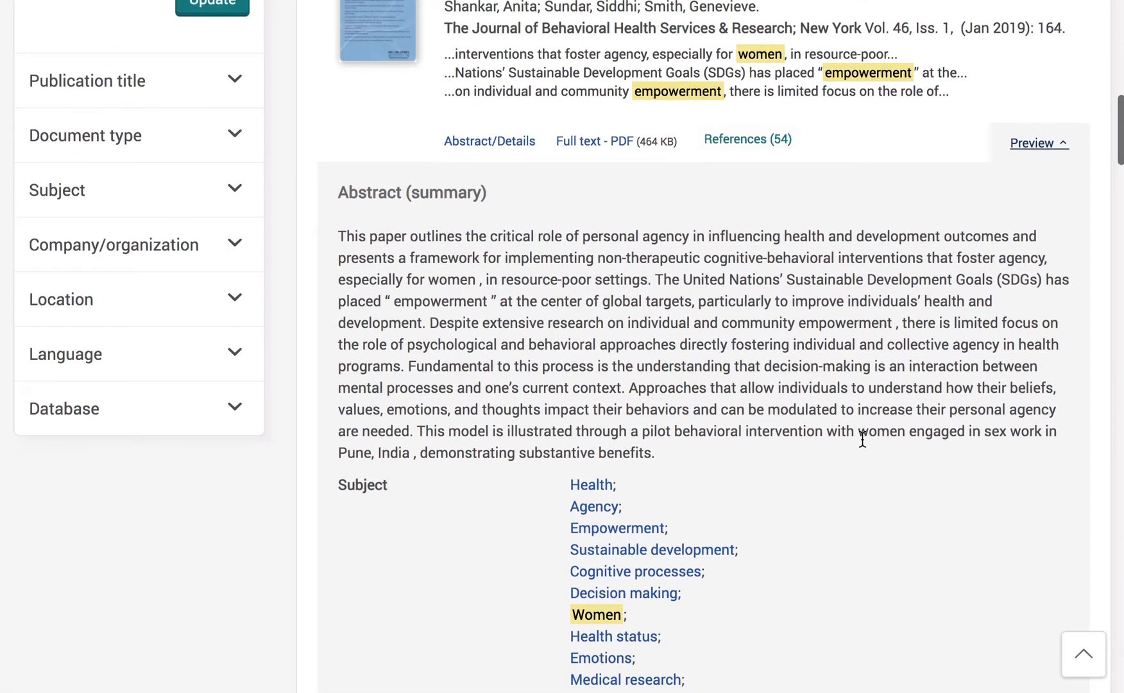
scroll(862, 441, up, 2)
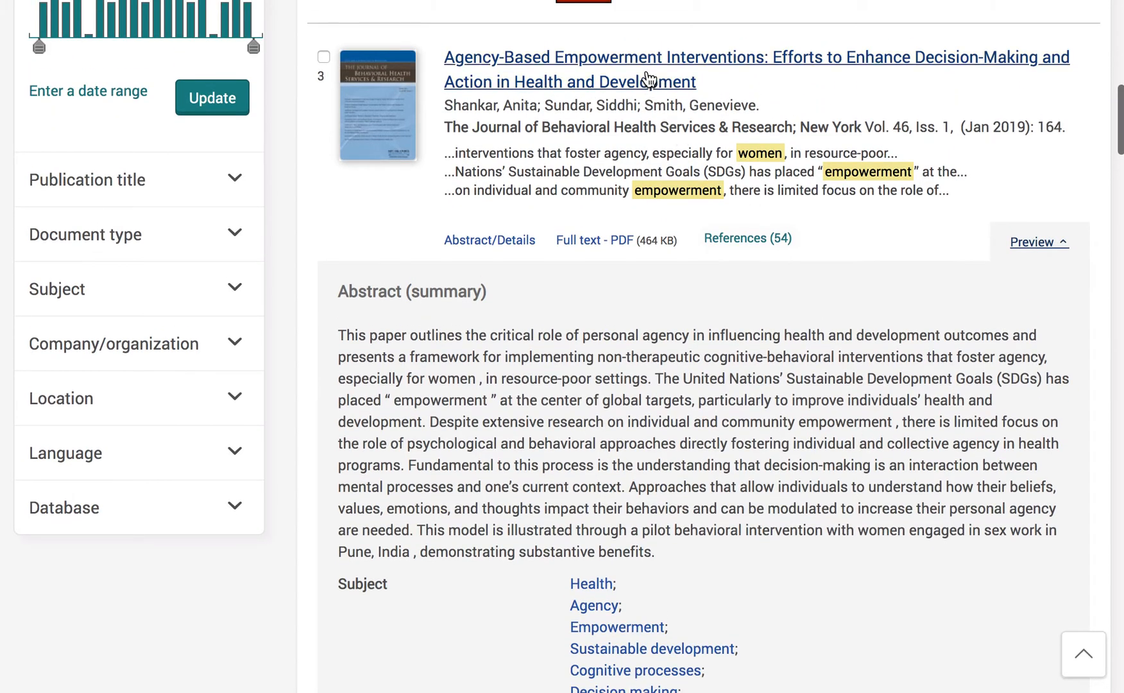
scroll(704, 463, down, 3)
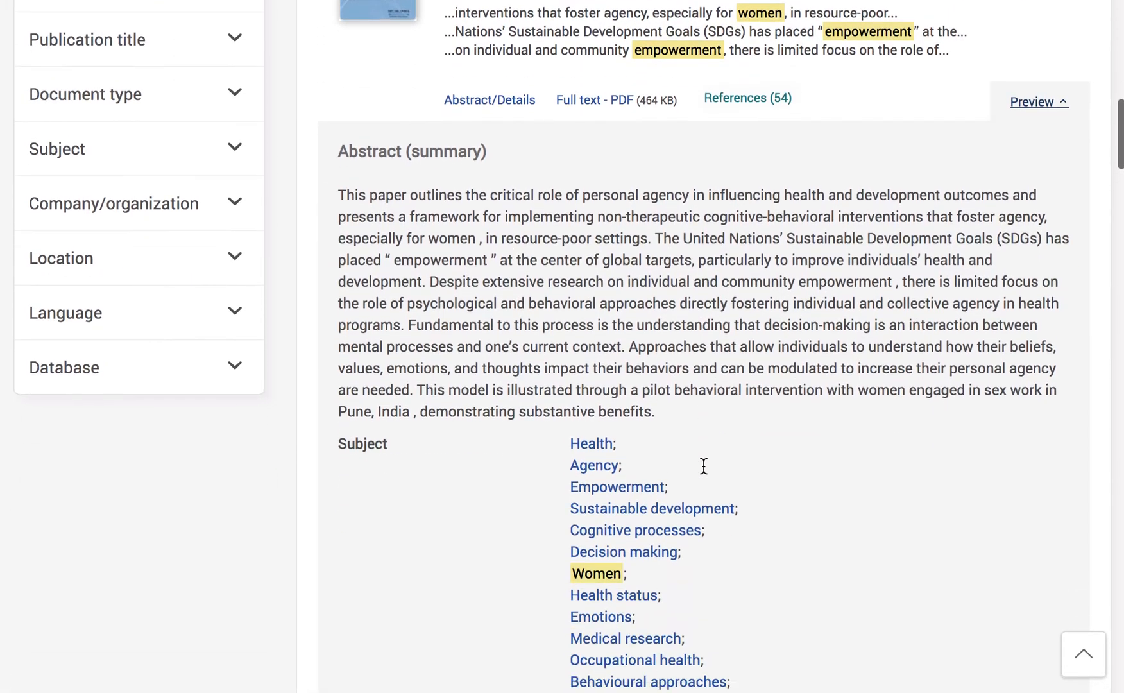
scroll(766, 591, down, 1)
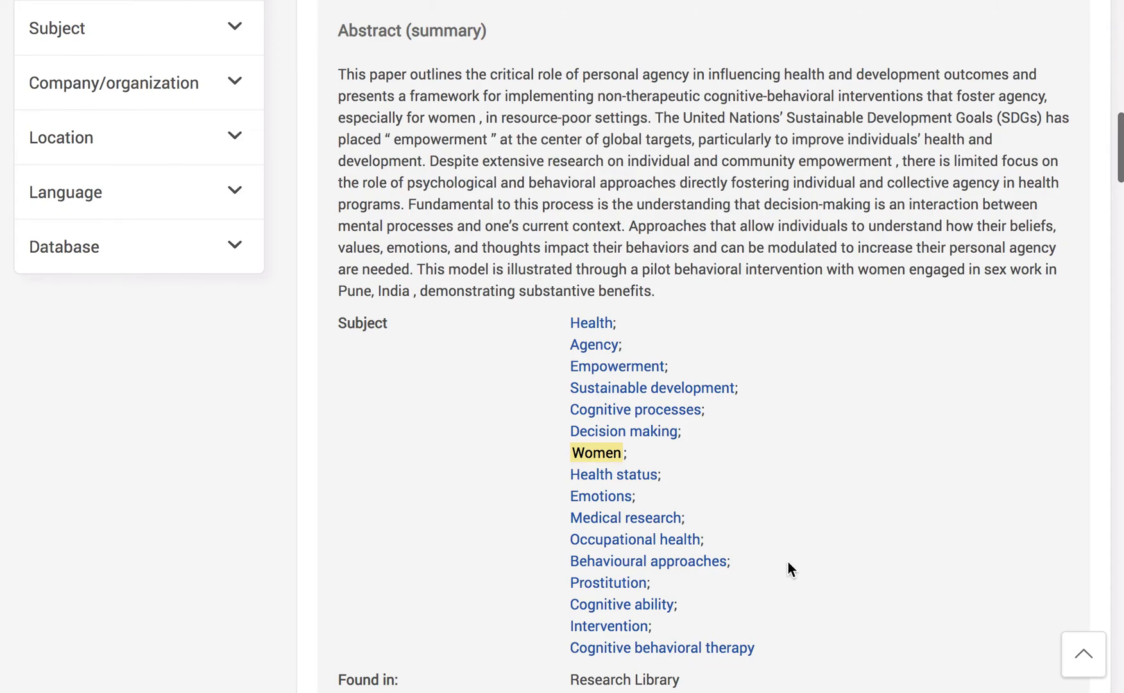
Check the full-text access options offered for the "Agency-Based Empowerment Interventions" article and the result above it.
scroll(787, 563, up, 3)
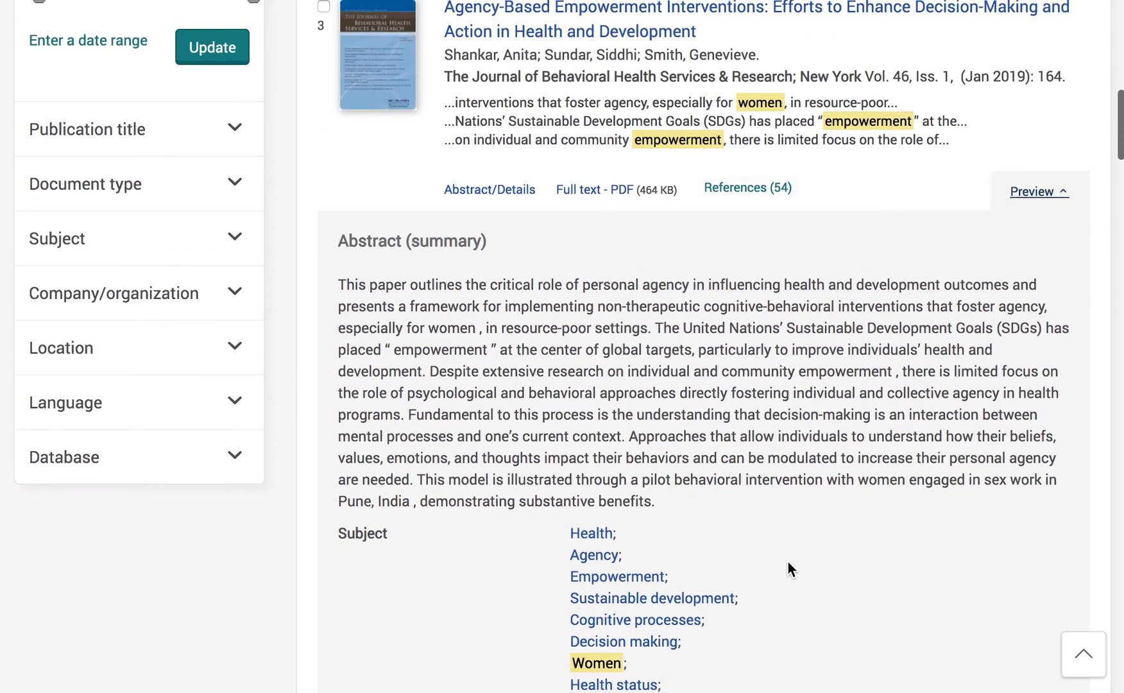
scroll(789, 565, up, 2)
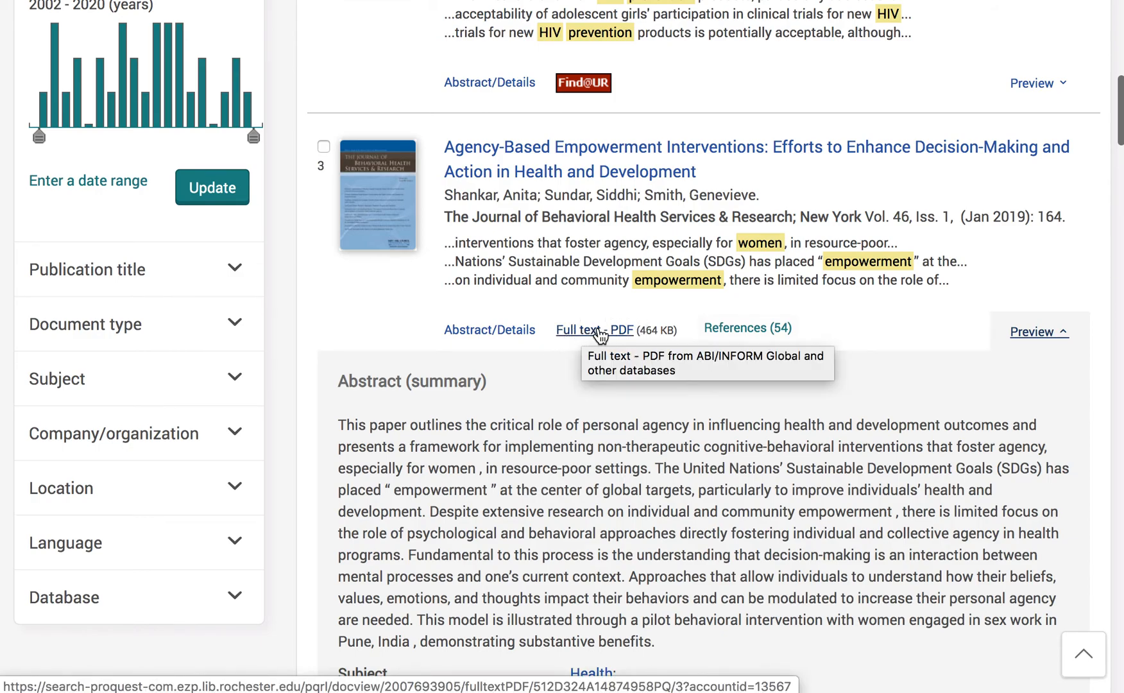
scroll(815, 309, up, 3)
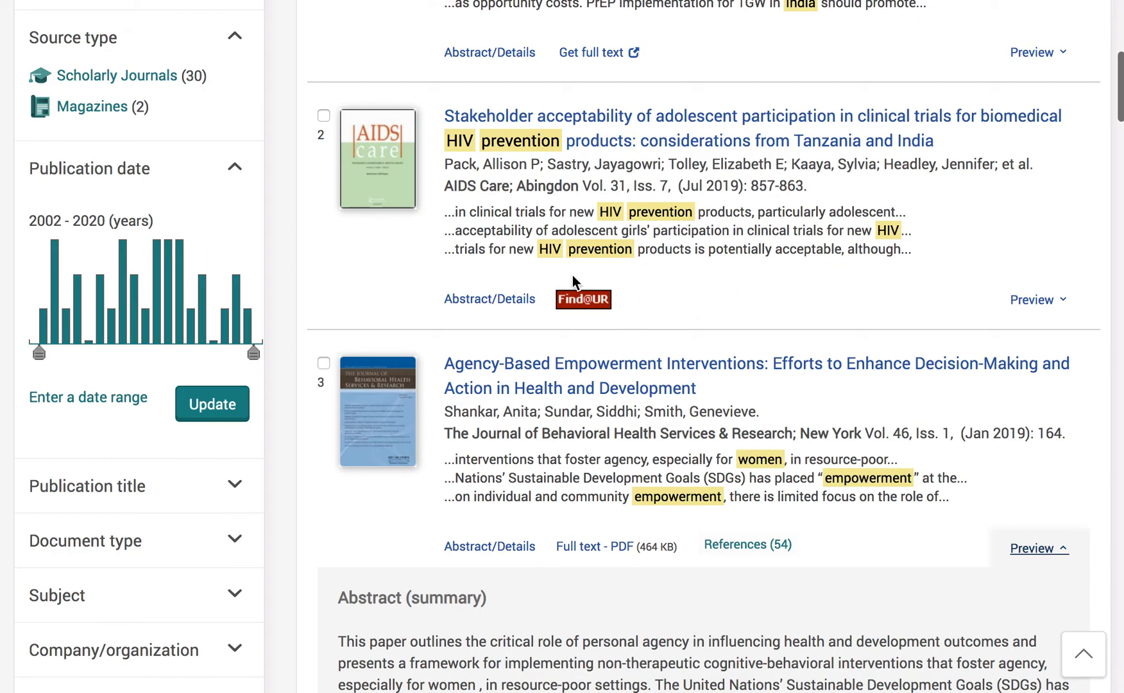
scroll(709, 304, up, 1)
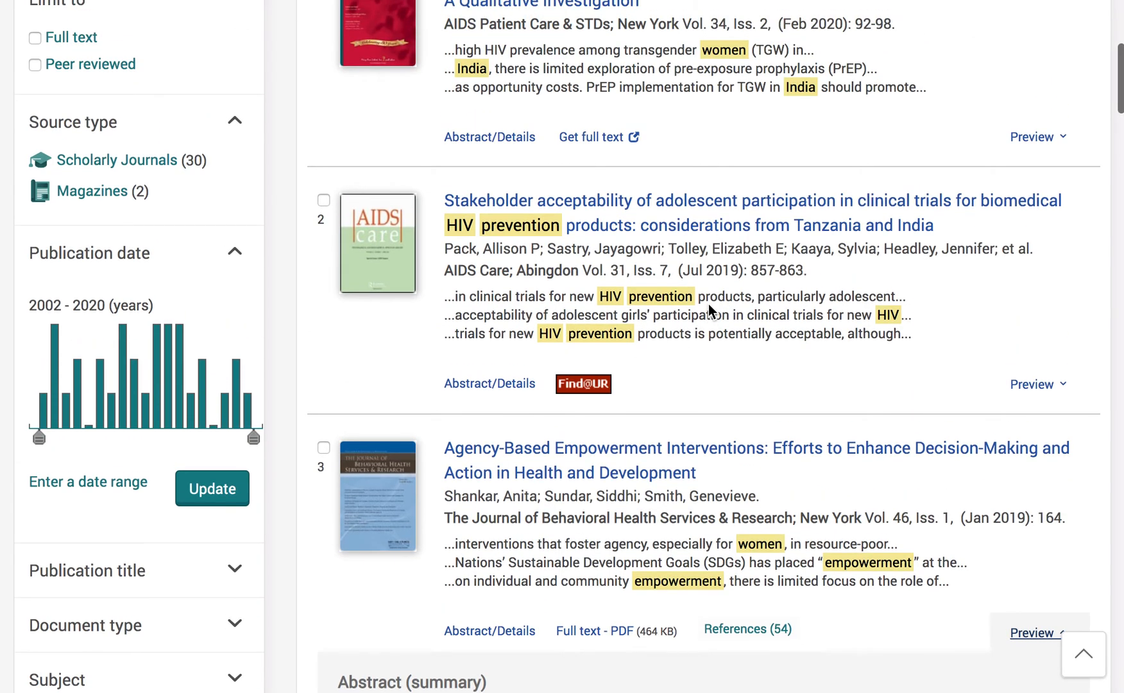